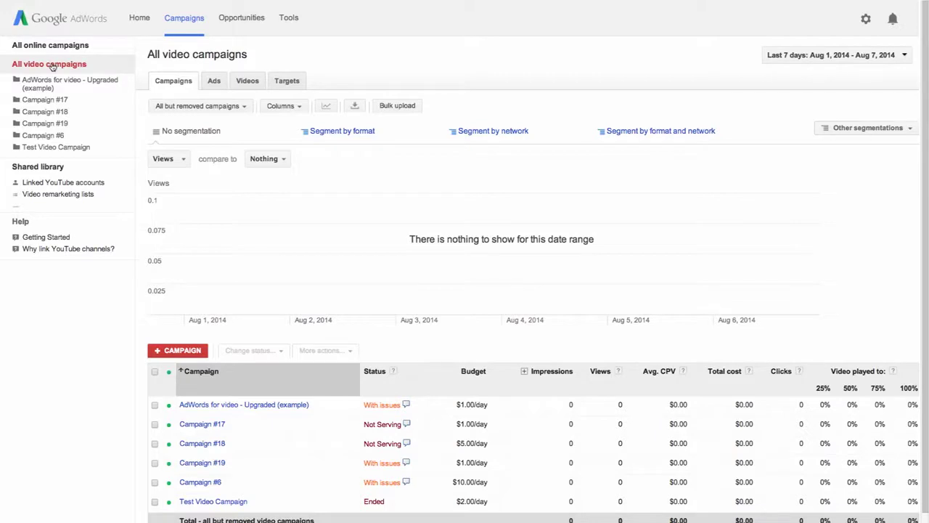
Start a new video campaign named "AWV Campaign" with a daily budget of $10,00.
scroll(212, 218, "down", 2)
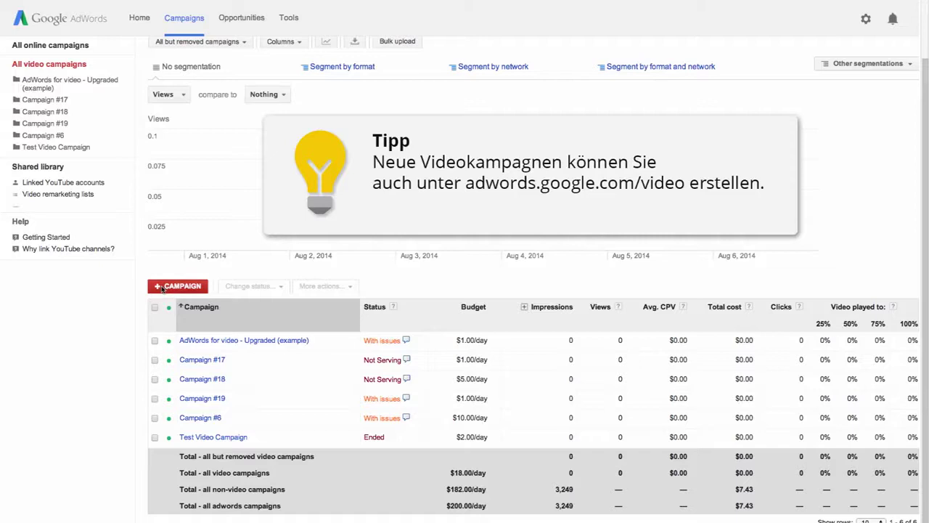
left_click(163, 288)
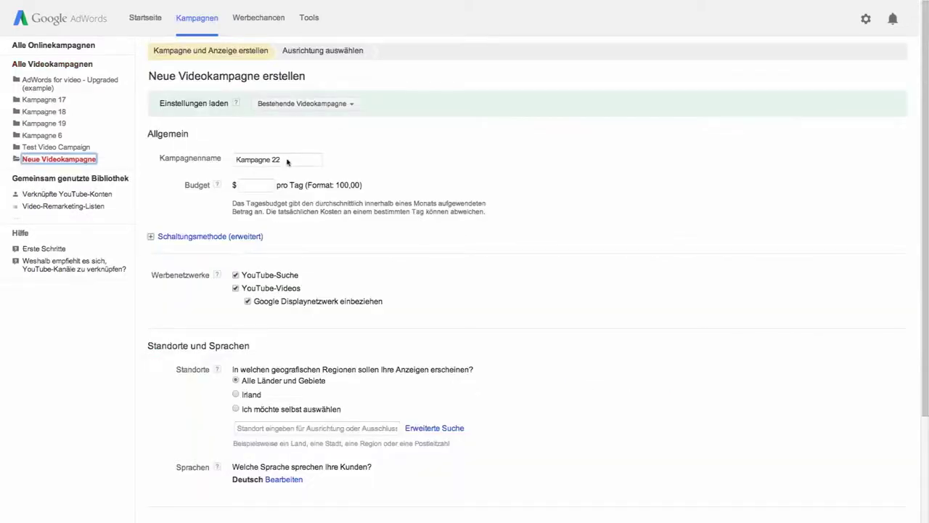
left_click(285, 160)
key("BackSpace")
key("BackSpace")
key("BackSpace")
key("BackSpace")
key("BackSpace")
key("BackSpace")
key("BackSpace")
key("BackSpace")
key("BackSpace")
key("BackSpace")
key("BackSpace")
type("AWV Campaign")
key("Tab")
type("10")
left_click(218, 203)
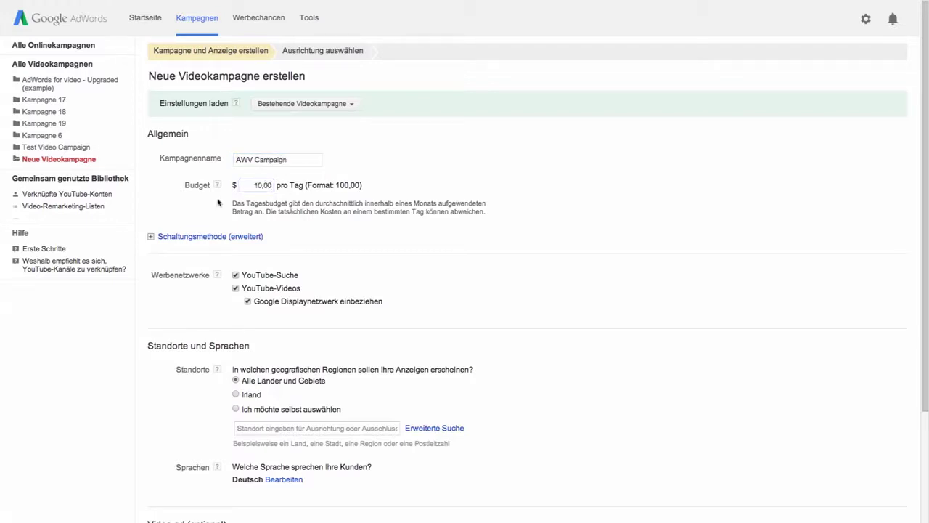
Search the video ad section for "how to add forwarding" and select the Google Ads video "How to add forwarding number to report on calls".
scroll(218, 204, "down", 3)
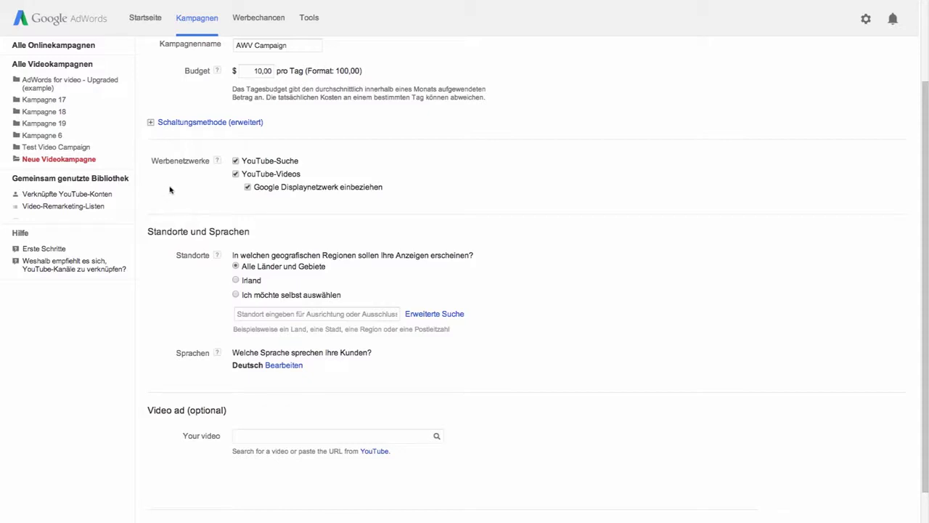
scroll(170, 190, "down", 4)
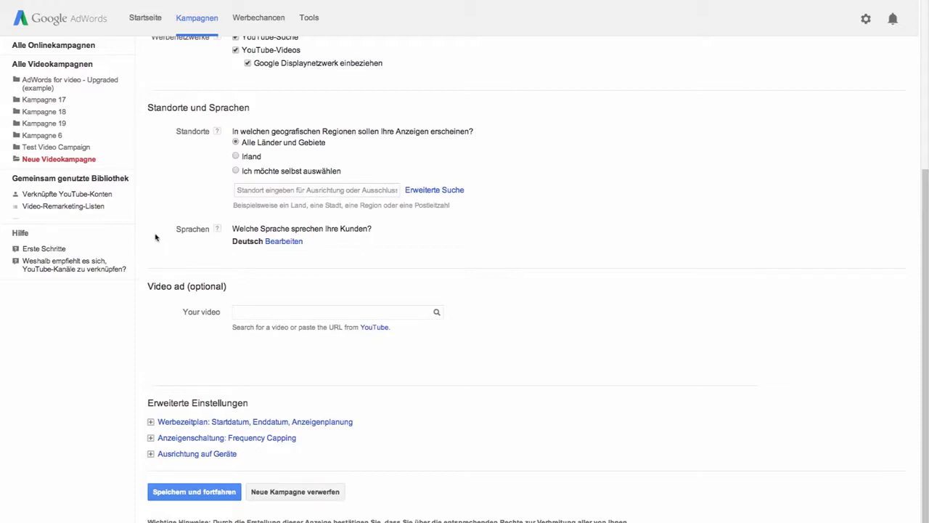
left_click(237, 312)
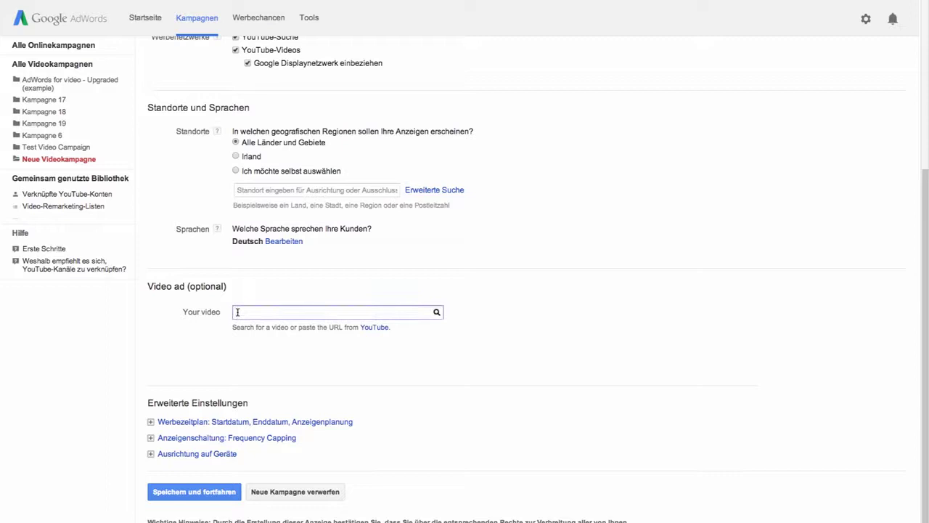
type("how to add forwarding")
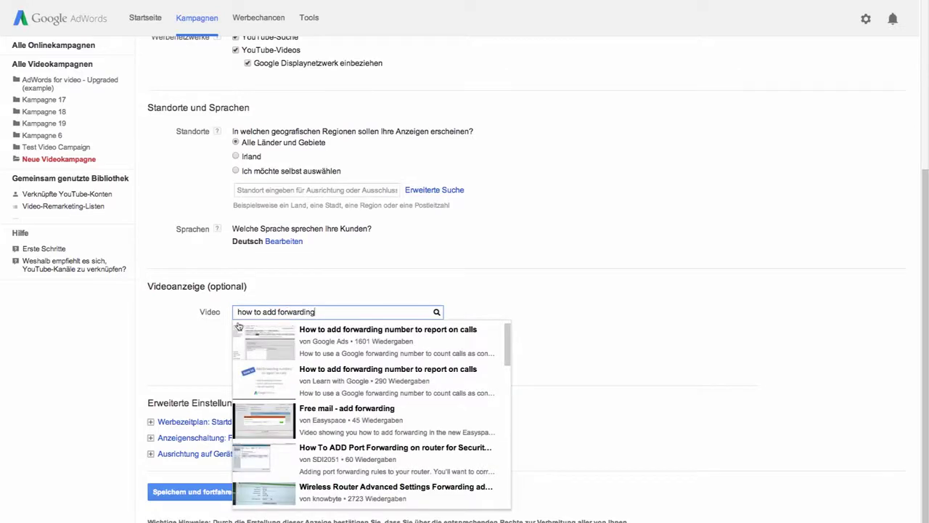
left_click(268, 344)
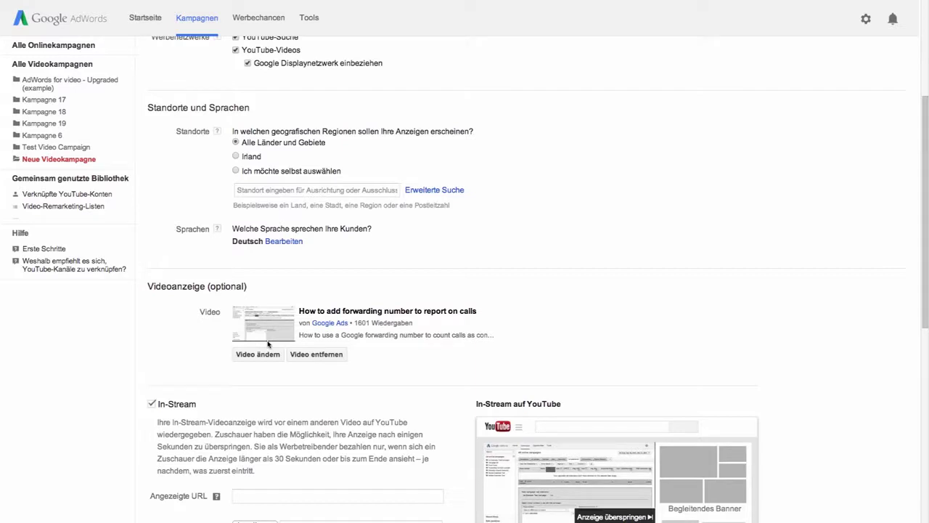
scroll(268, 344, "down", 5)
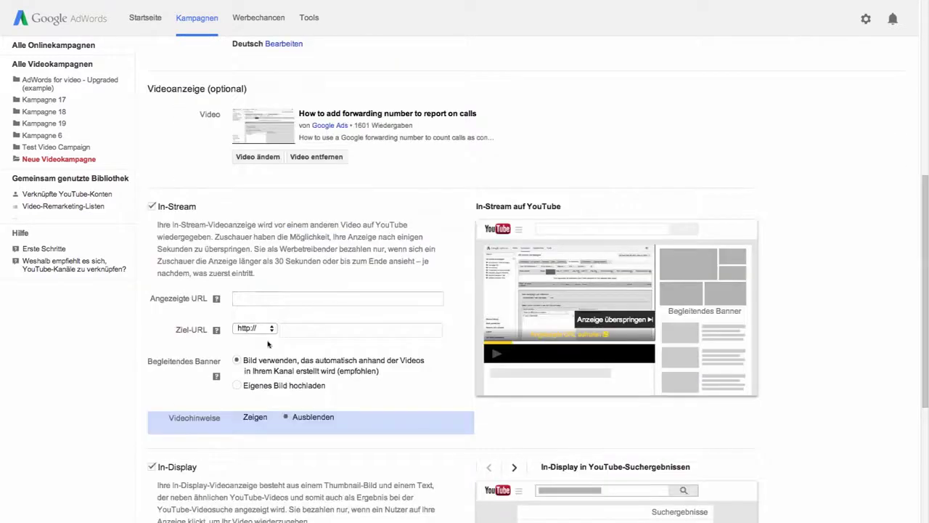
left_click(246, 104)
type("www.a")
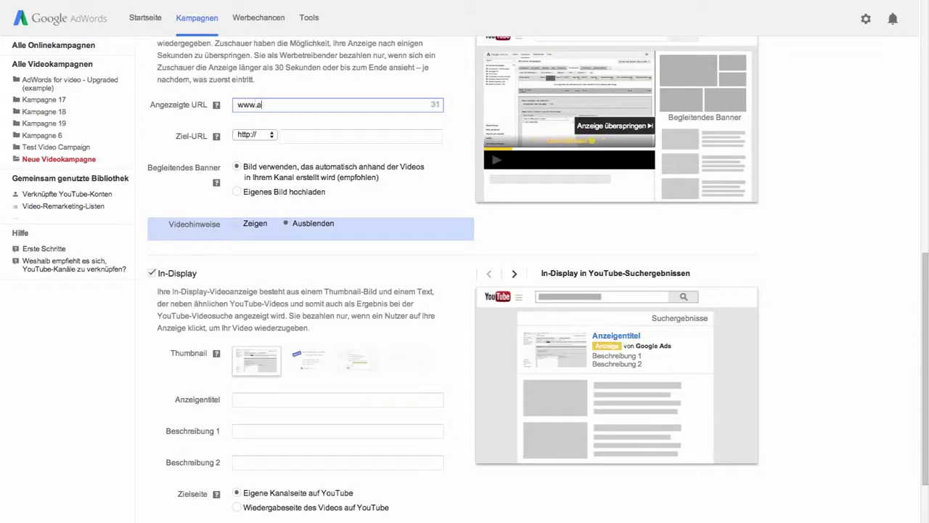
type("dwords.com")
left_click(282, 136)
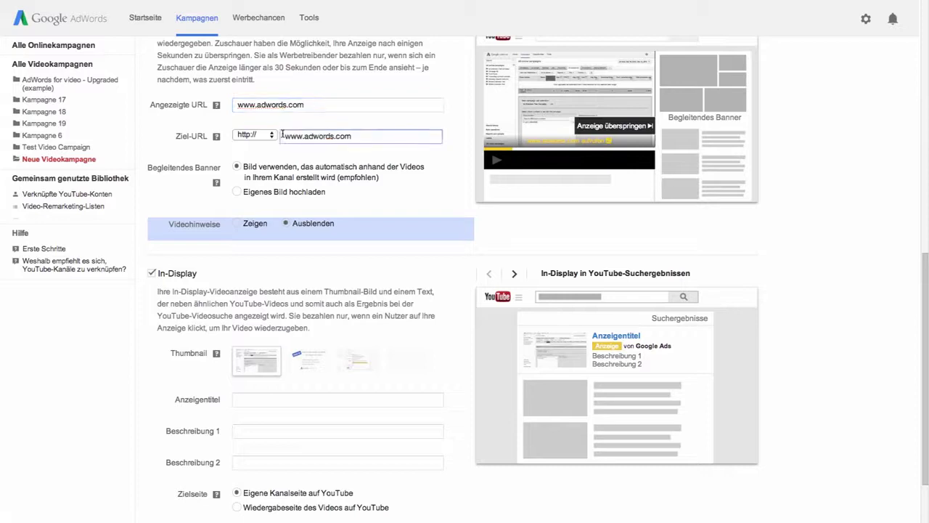
left_click(180, 189)
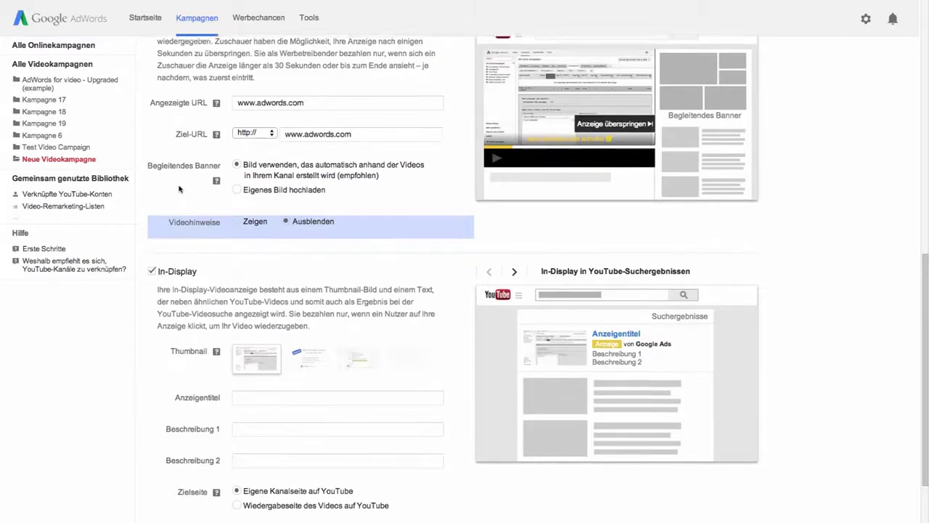
Choose the second thumbnail for the In-Display ad.
scroll(179, 189, "down", 1)
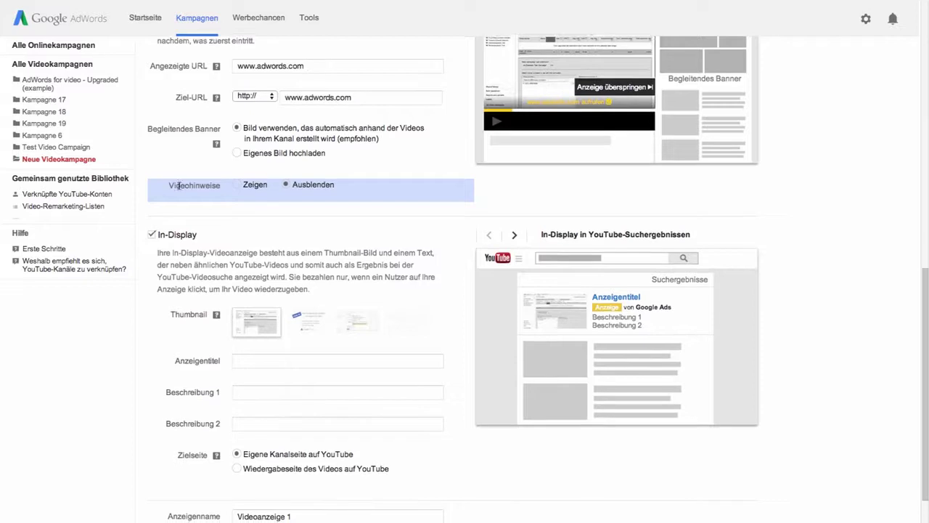
scroll(179, 186, "down", 5)
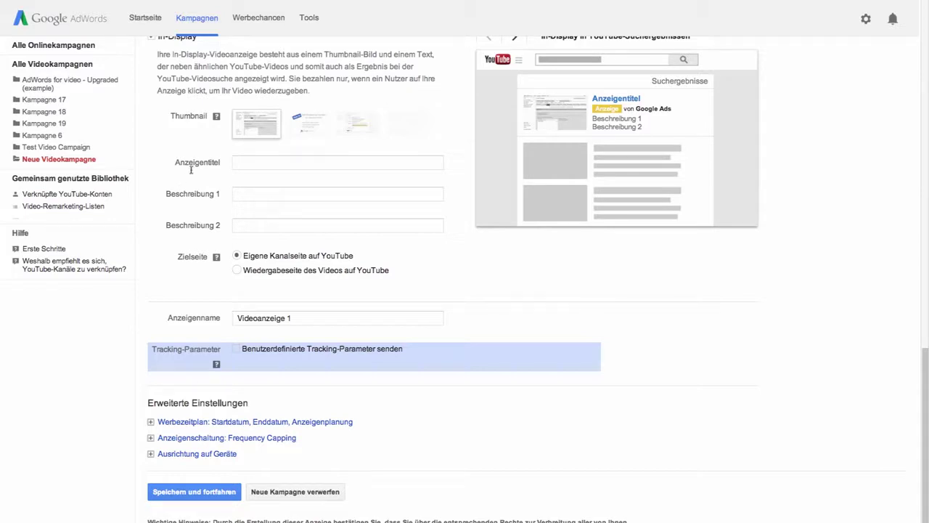
left_click(313, 130)
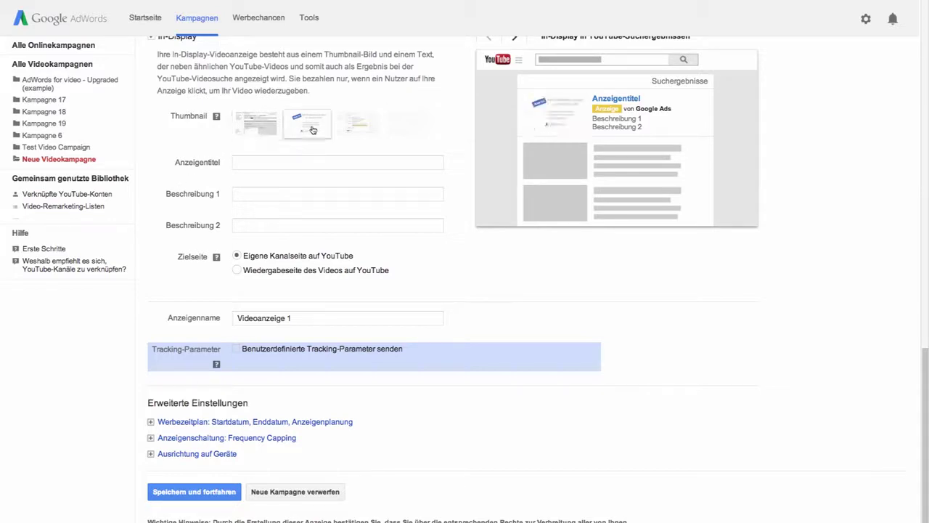
Give the In-Display ad the title "spring into style" and the descriptions "give your wardrobe the latest look" and "shop now".
left_click(245, 162)
type("spring into style")
key("Tab")
type("give your ")
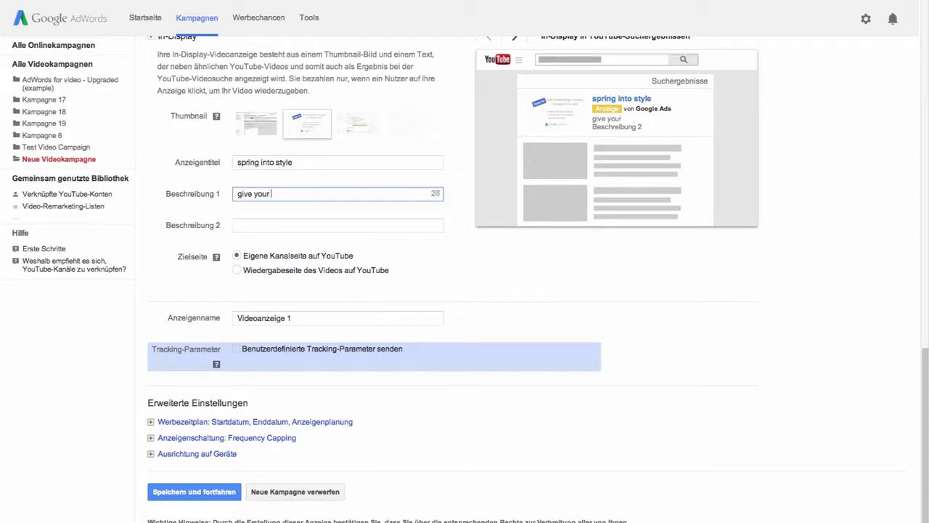
type("wardrobe the latest look")
key("Tab")
type("shop now")
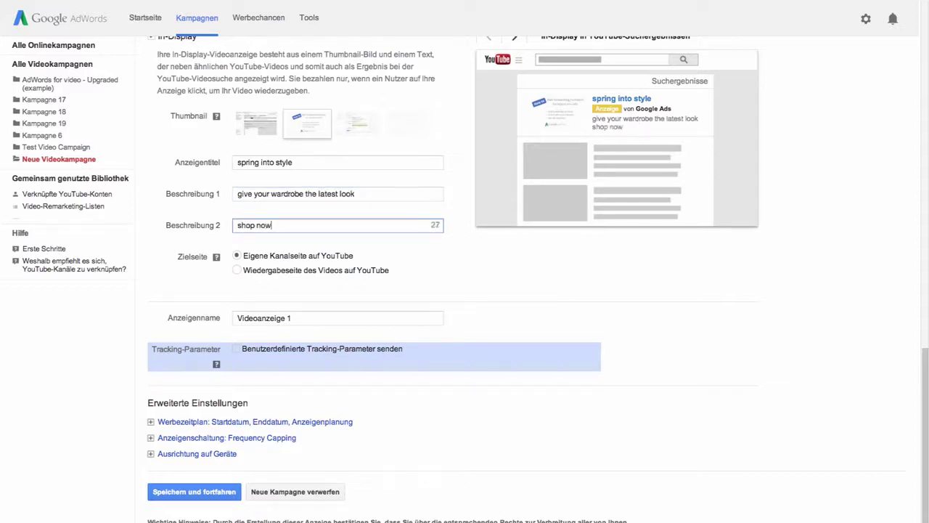
left_click(194, 242)
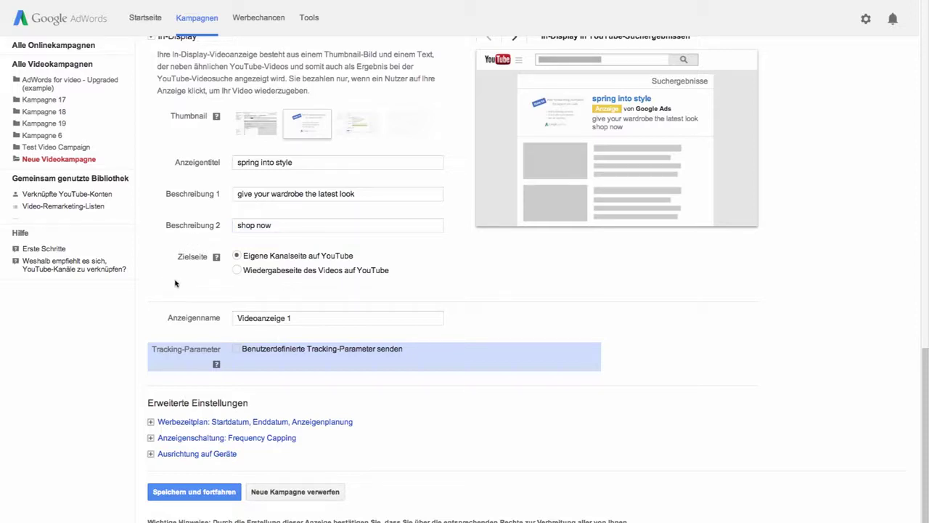
Rename the video ad as "spring fashion campaign".
left_click(298, 319)
key("BackSpace")
key("BackSpace")
key("BackSpace")
key("BackSpace")
key("BackSpace")
key("BackSpace")
key("BackSpace")
key("BackSpace")
key("BackSpace")
key("BackSpace")
key("BackSpace")
key("BackSpace")
key("BackSpace")
key("BackSpace")
type("spring fashion campaign")
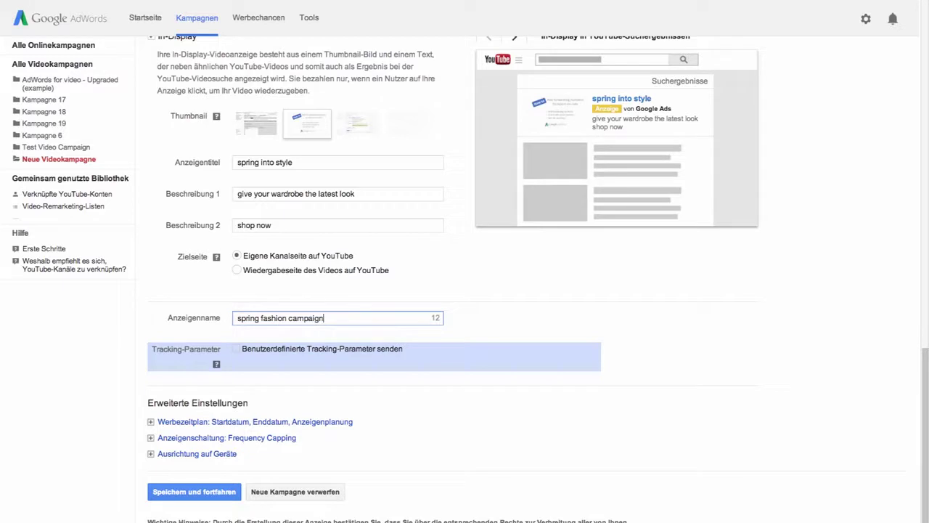
left_click(164, 335)
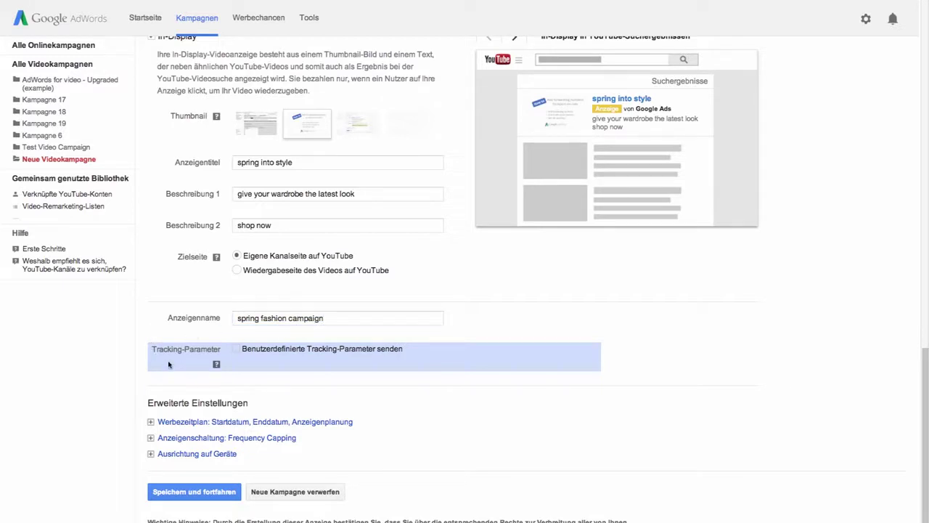
Expand the ad delivery and frequency capping settings, then save the campaign and continue to targeting.
left_click(150, 438)
scroll(149, 438, "down", 1)
scroll(149, 437, "down", 2)
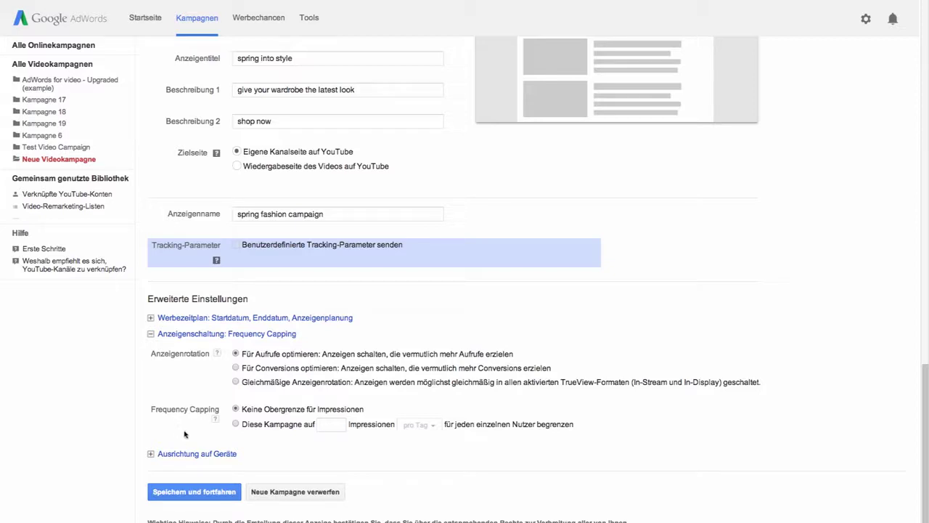
left_click(182, 493)
Replace the targeting group's default name with "Fashion".
left_click(297, 106)
key("BackSpace")
key("BackSpace")
key("BackSpace")
key("BackSpace")
key("BackSpace")
key("BackSpace")
key("BackSpace")
key("BackSpace")
key("BackSpace")
key("BackSpace")
key("BackSpace")
key("BackSpace")
key("BackSpace")
key("BackSpace")
key("BackSpace")
key("BackSpace")
key("BackSpace")
key("BackSpace")
key("BackSpace")
key("BackSpace")
type("Fashion")
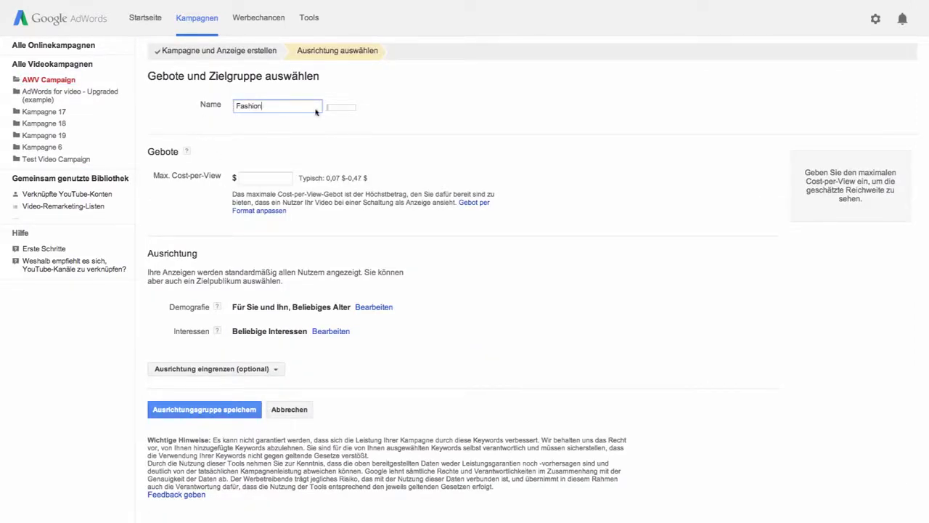
left_click(266, 163)
Set the targeting group's maximum cost-per-view bid to $5,00.
left_click(283, 179)
type(".05")
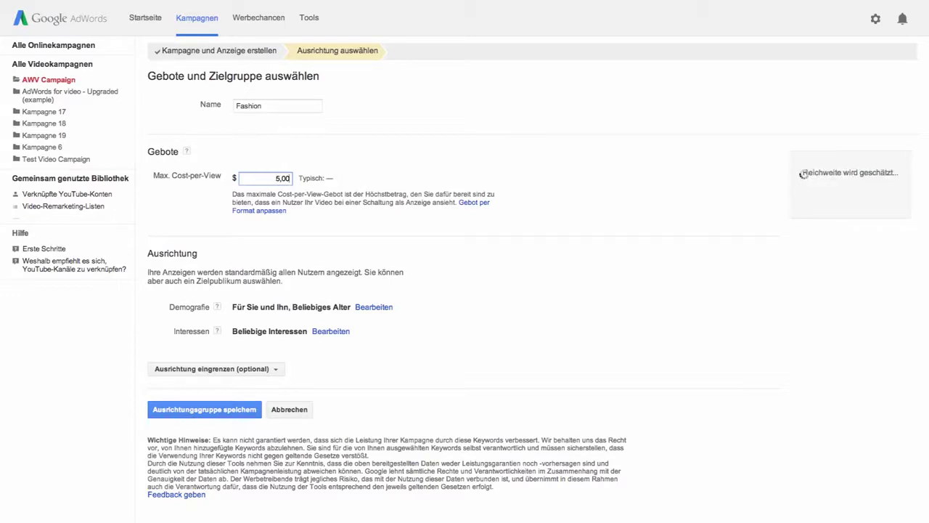
left_click(213, 196)
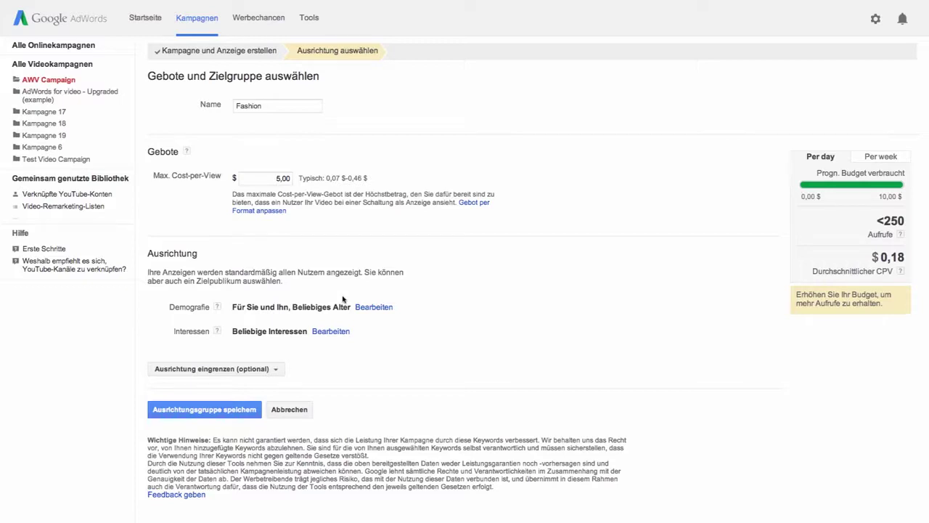
Open the demographic targeting of the Fashion group for editing.
left_click(372, 308)
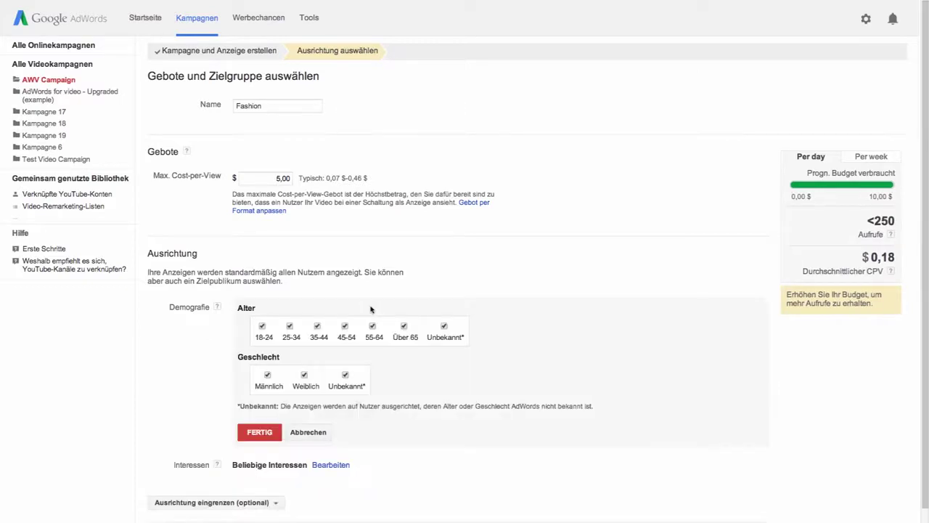